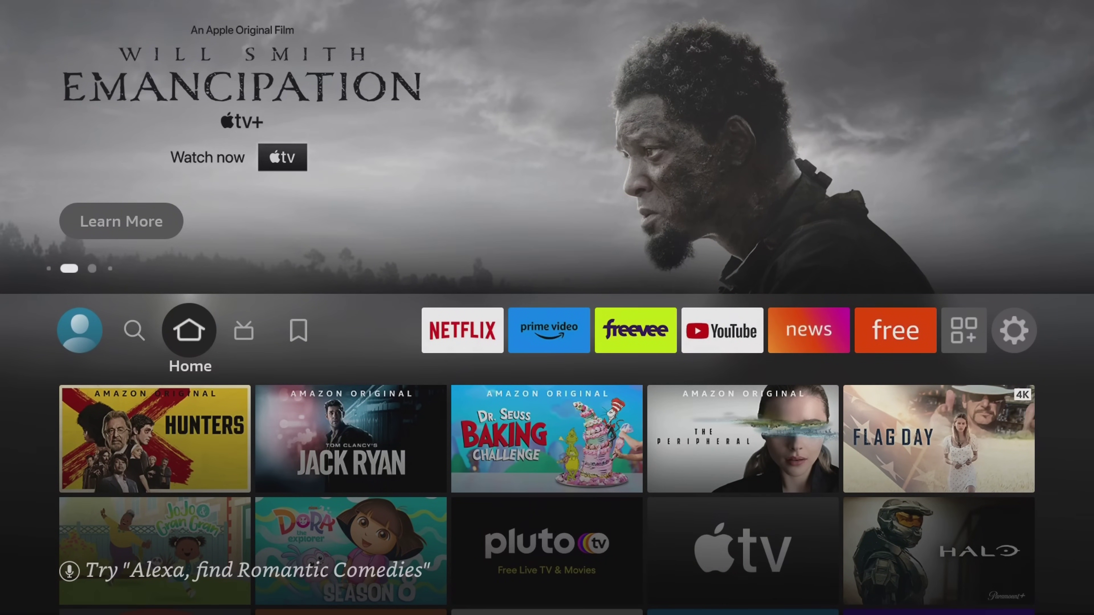
Step: Open the Developer Tools Menu over the home screen and turn on System X-Ray
{"action": "key", "text": "Down"}
{"action": "key", "text": "Down"}
{"action": "key", "text": "Down"}
{"action": "key", "text": "Down"}
{"action": "key", "text": "Down"}
{"action": "key", "text": "Down"}
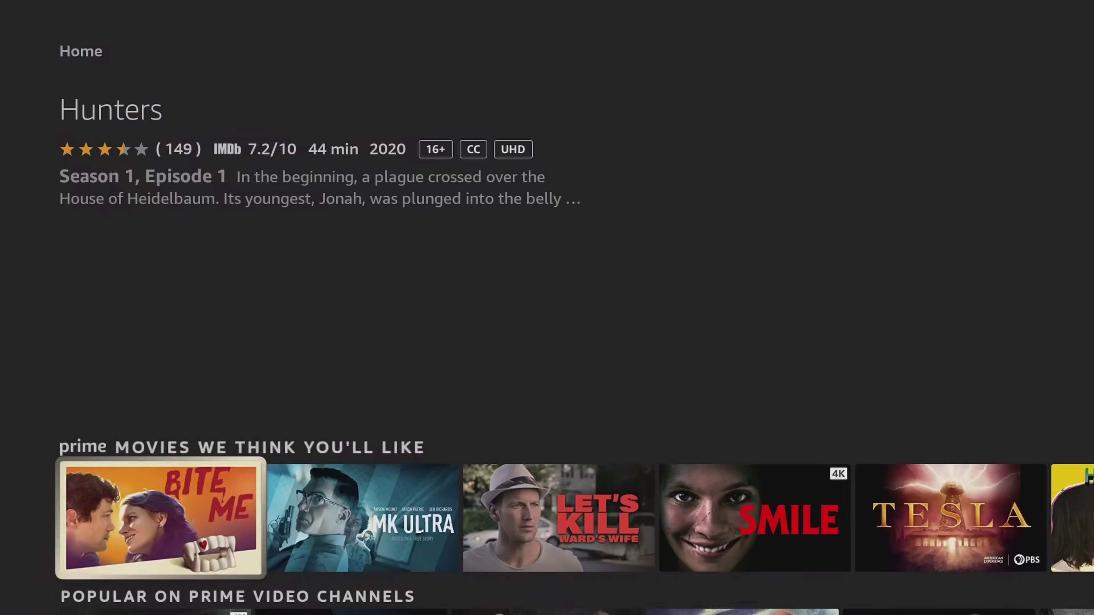
{"action": "key", "text": "Down"}
{"action": "key", "text": "Down"}
{"action": "key", "text": "Down"}
{"action": "key", "text": "Menu"}
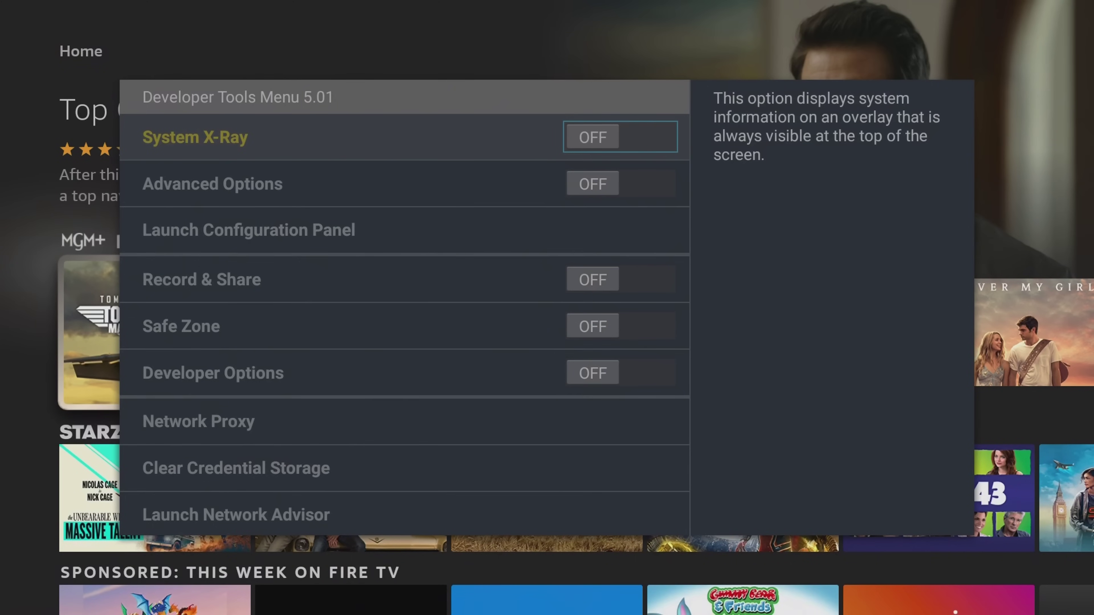
{"action": "key", "text": "Return"}
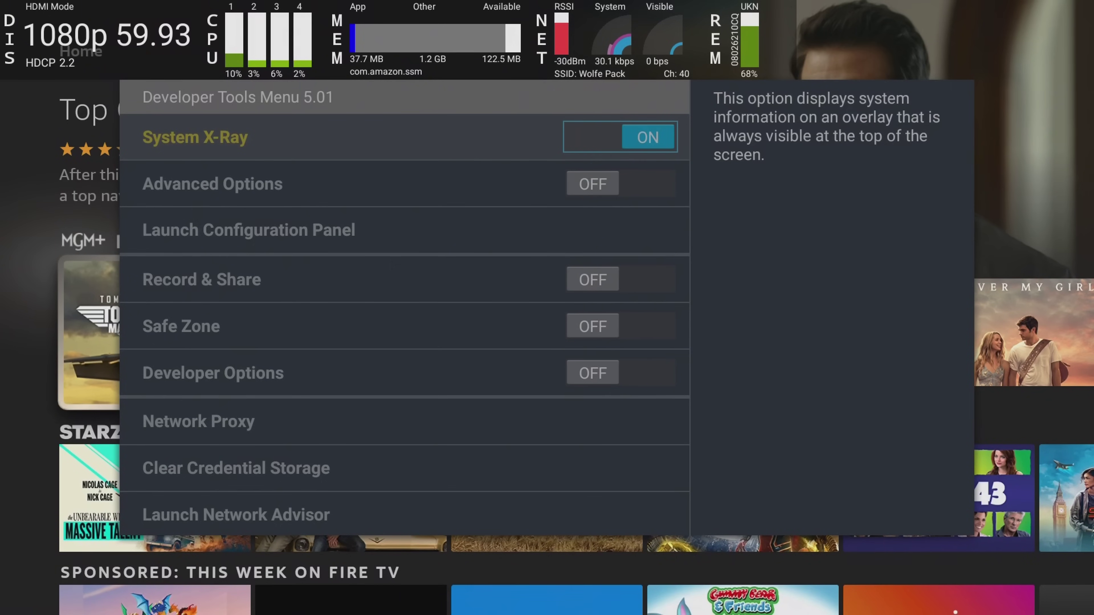
Step: Turn on Advanced Options to view the multimedia information overlay, and switch it off again
{"action": "key", "text": "Down"}
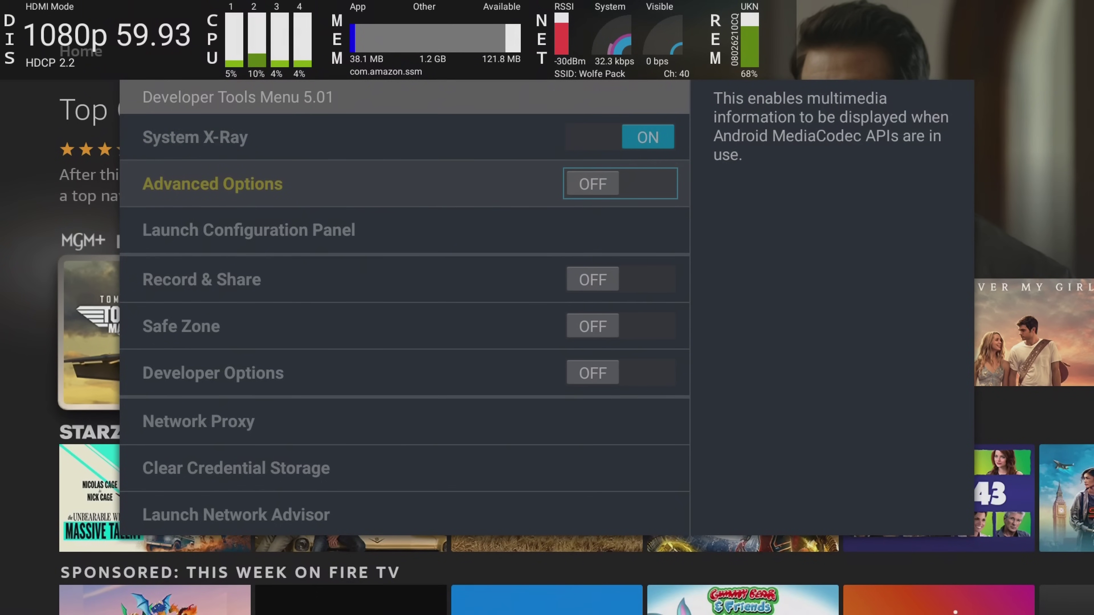
{"action": "key", "text": "Return"}
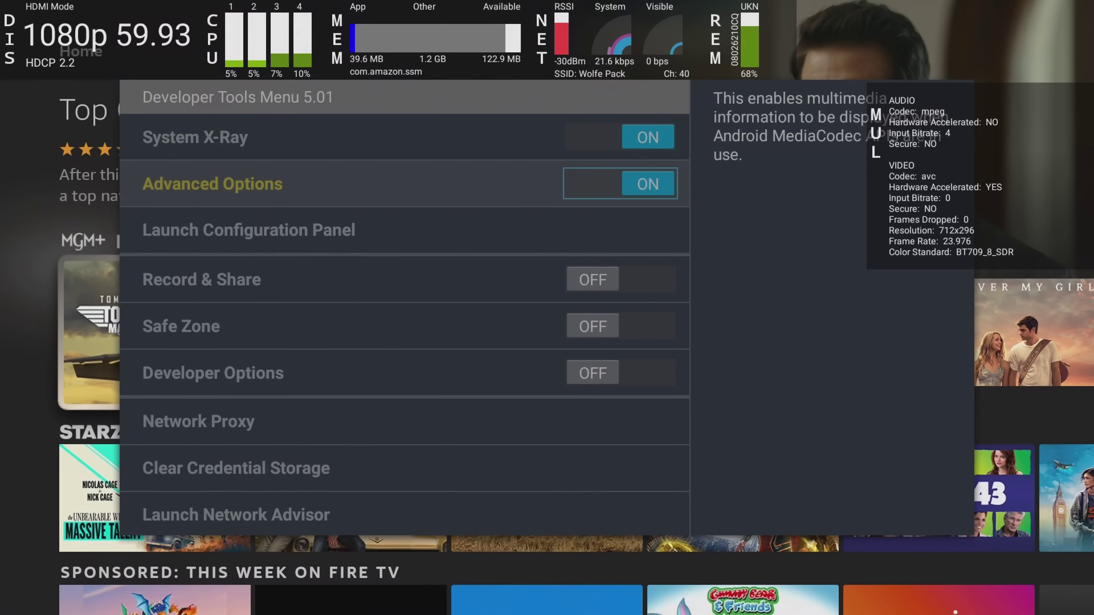
{"action": "key", "text": "Return"}
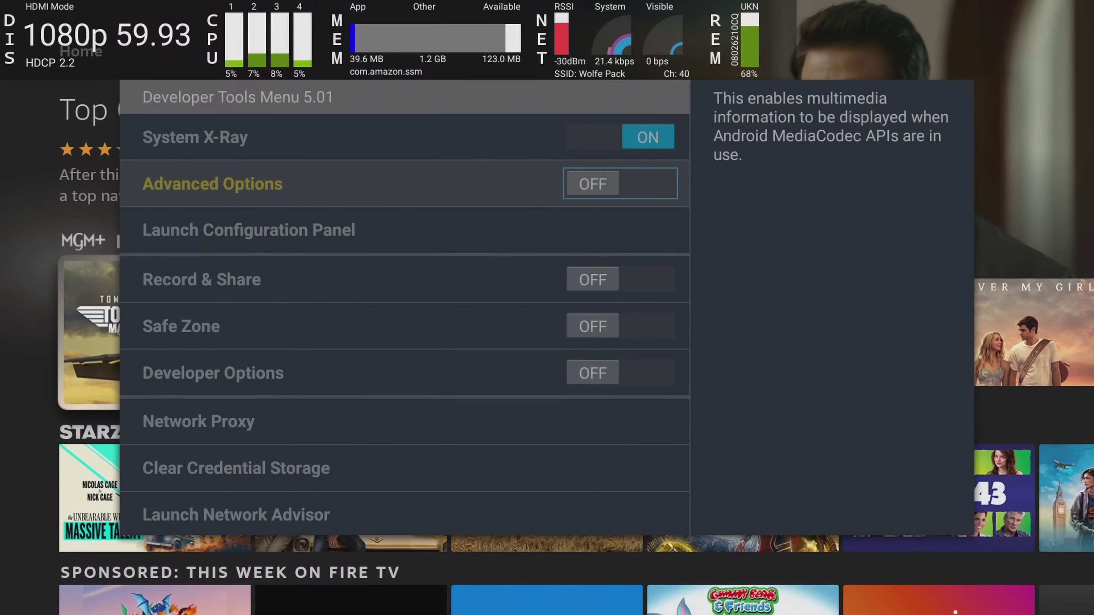
Step: Enable Developer Options to view its additional entries, and disable it again
{"action": "key", "text": "Down"}
{"action": "key", "text": "Down"}
{"action": "key", "text": "Down"}
{"action": "key", "text": "Down"}
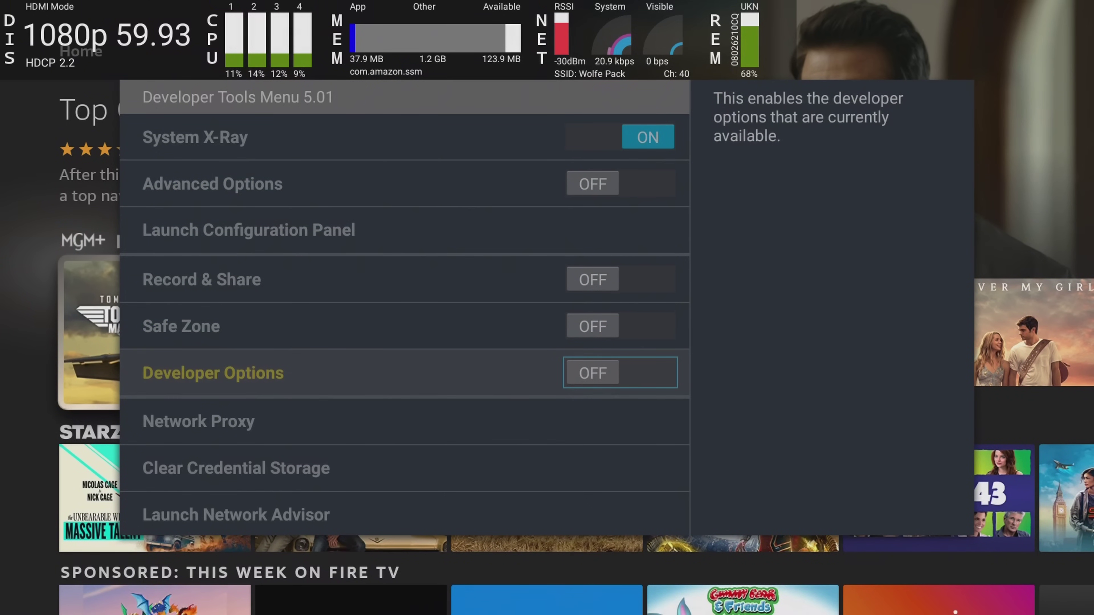
{"action": "key", "text": "Return"}
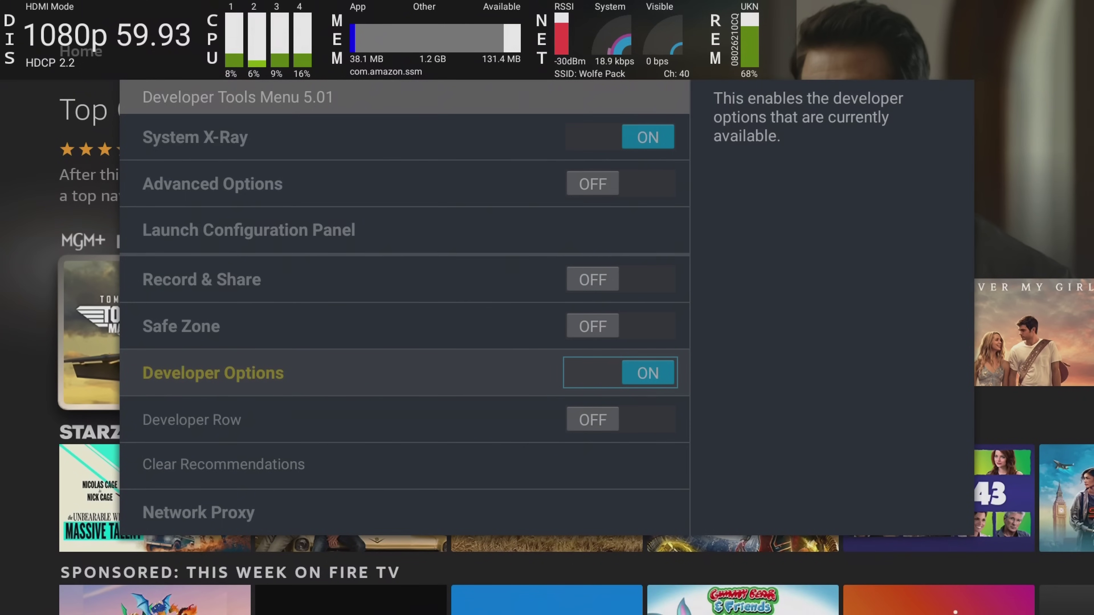
{"action": "key", "text": "Return"}
{"action": "key", "text": "Return"}
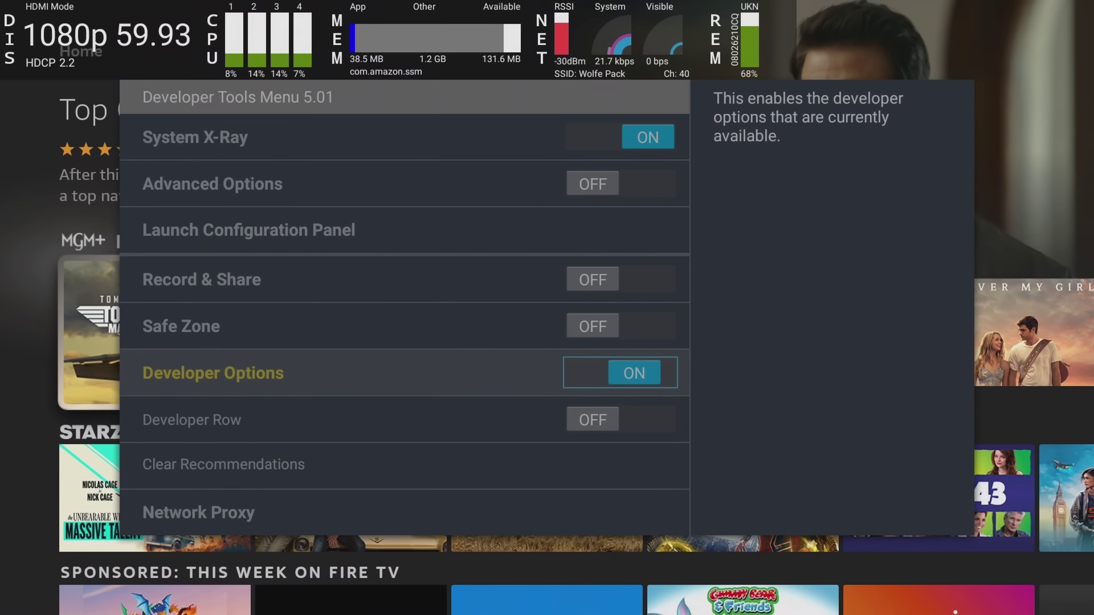
{"action": "key", "text": "Down"}
{"action": "key", "text": "Up"}
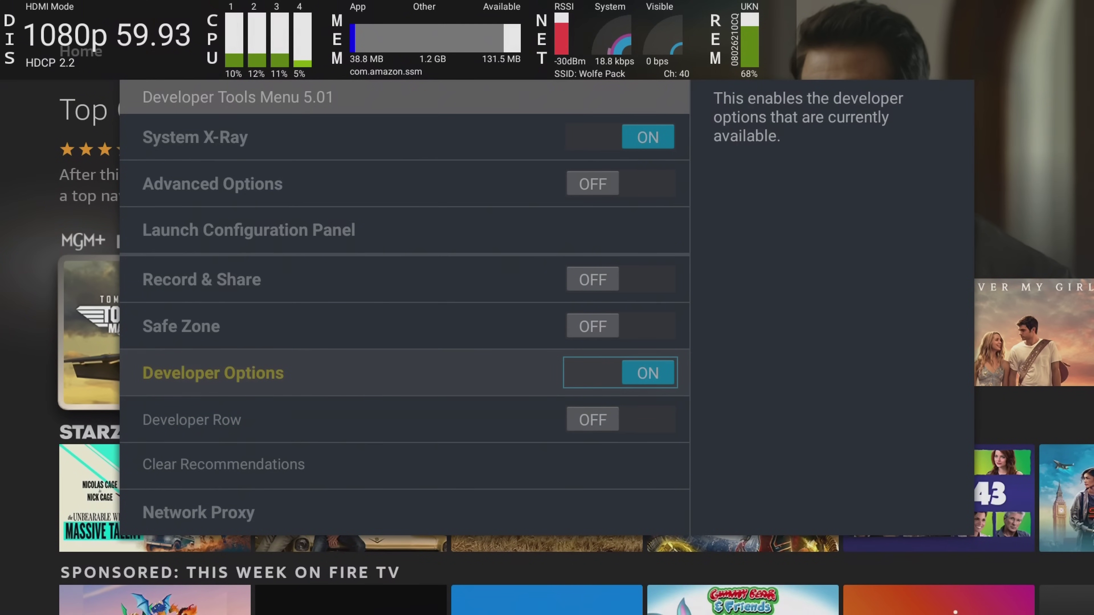
{"action": "key", "text": "Return"}
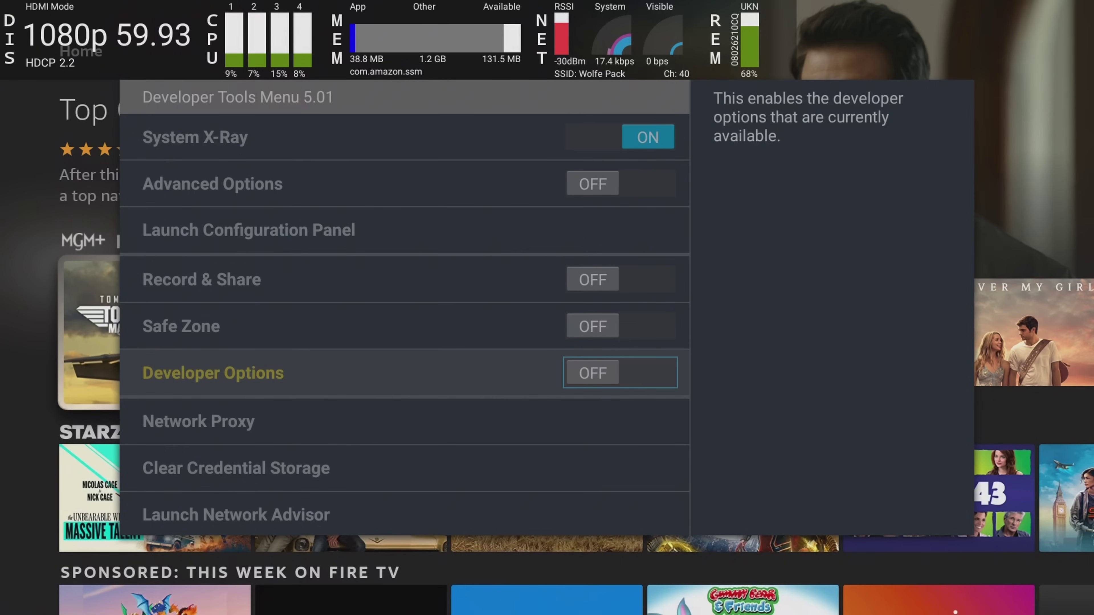
Step: Launch Network Advisor from the Developer Tools Menu and run a speed test on the current connection
{"action": "key", "text": "Down"}
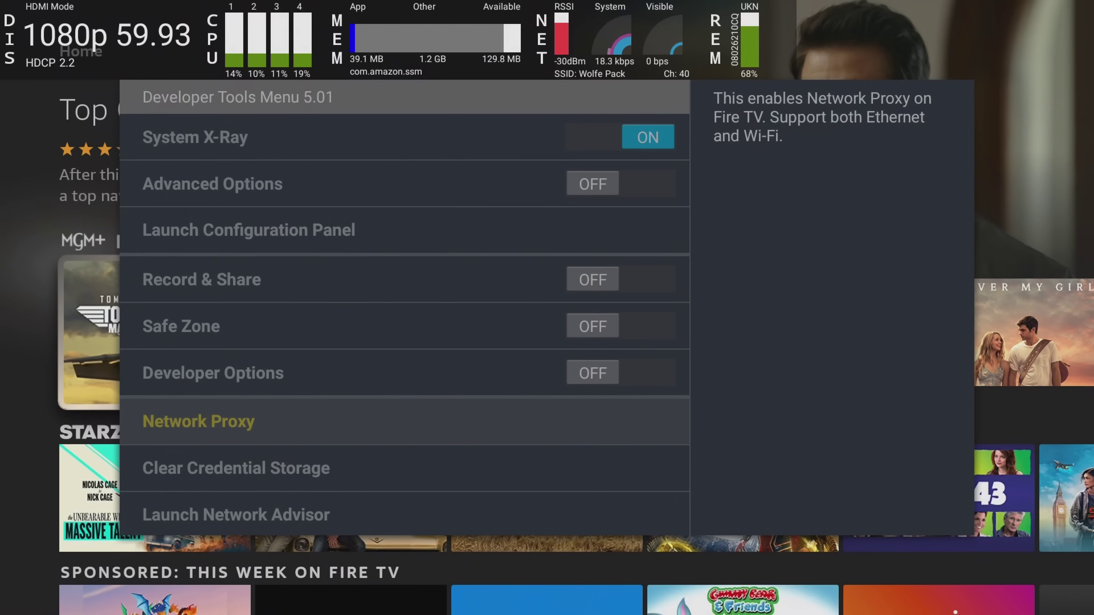
{"action": "key", "text": "Down"}
{"action": "key", "text": "Down"}
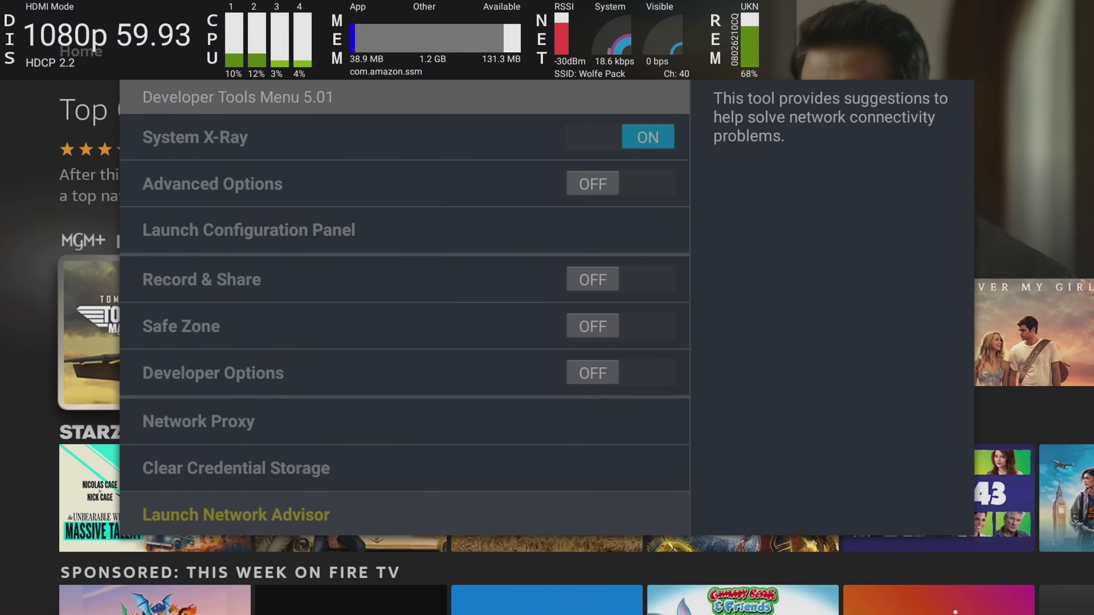
{"action": "key", "text": "Up"}
{"action": "key", "text": "Down"}
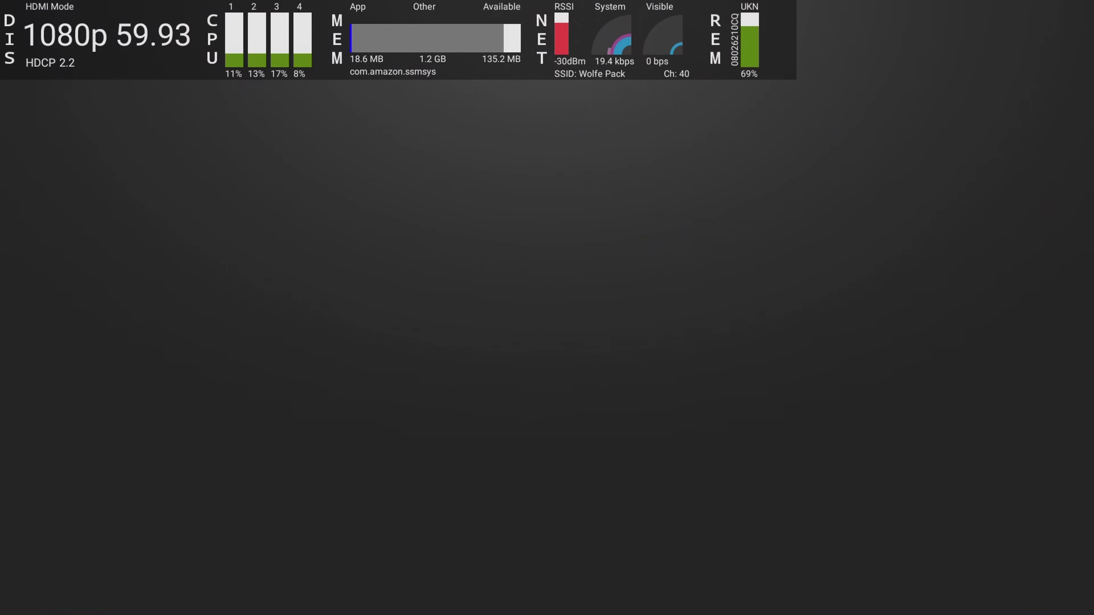
{"action": "key", "text": "Right"}
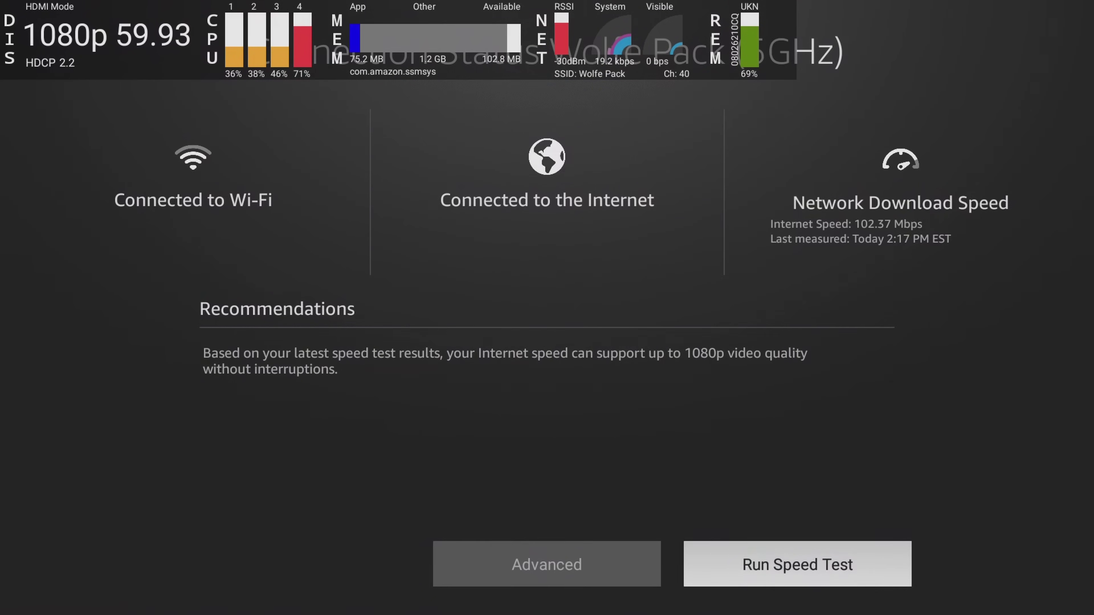
{"action": "key", "text": "Return"}
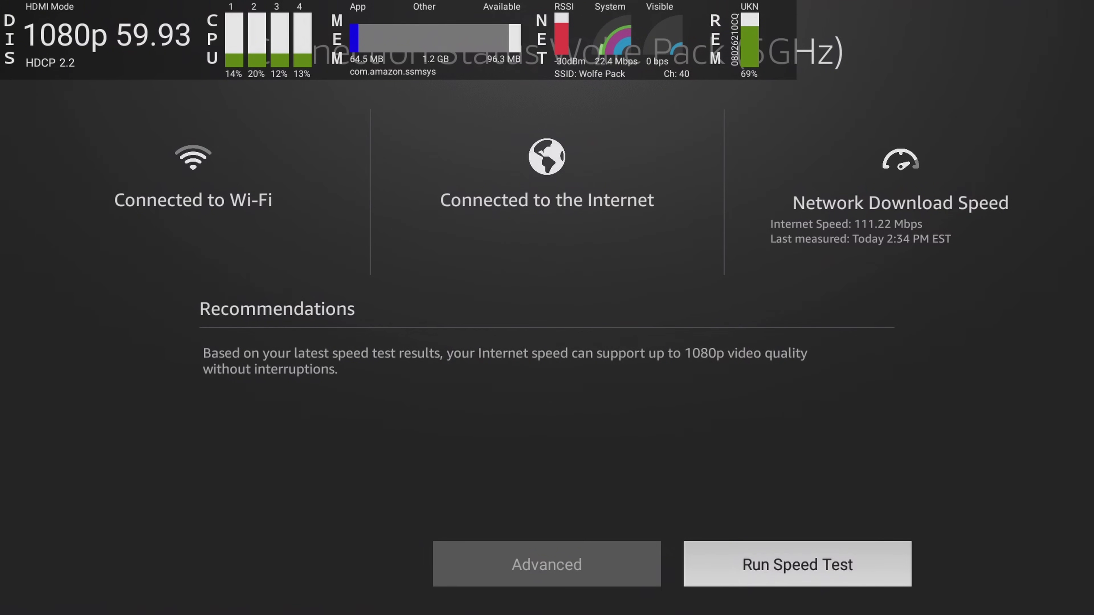
Step: Examine the Wi-Fi network's advanced status, including signal quality and data usage, and leave Network Advisor
{"action": "key", "text": "Left"}
{"action": "key", "text": "Return"}
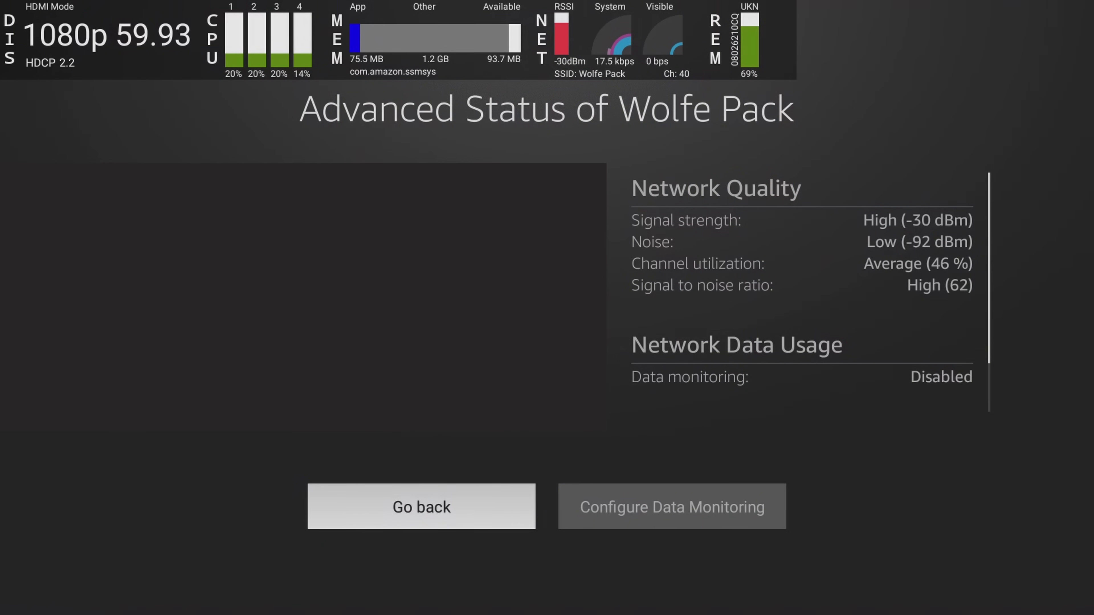
{"action": "key", "text": "Return"}
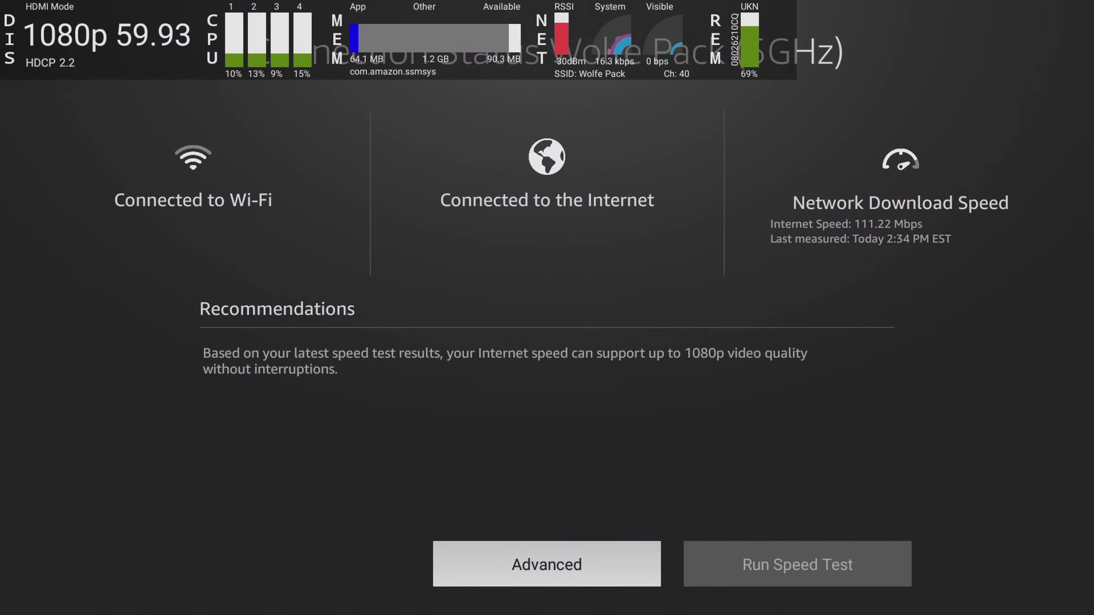
{"action": "key", "text": "Escape"}
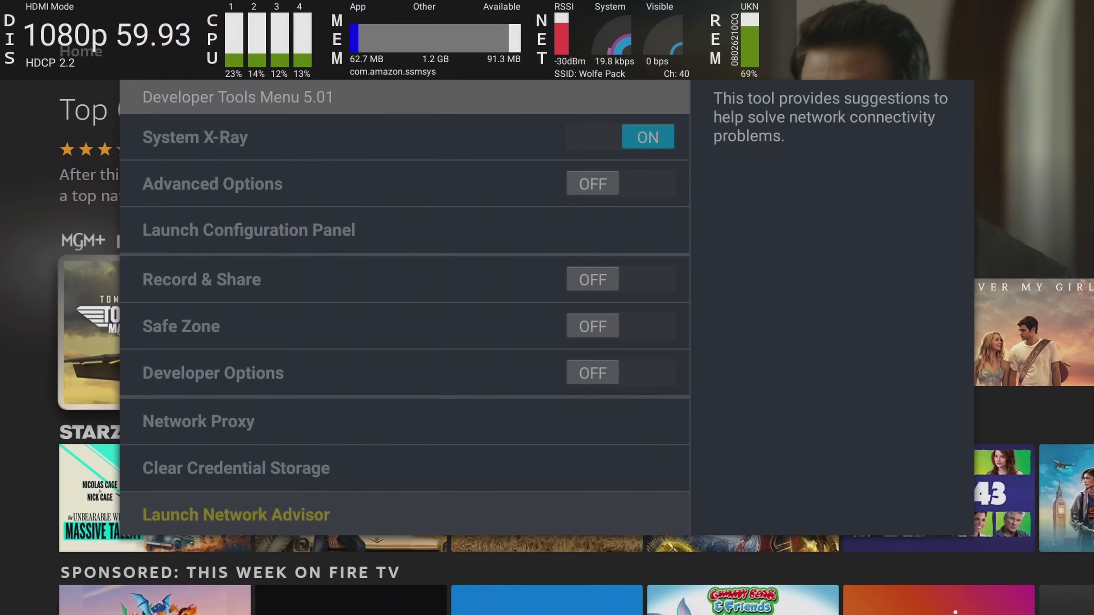
Step: Go back to System X-Ray in the Developer Tools Menu and close the menu with the overlay on
{"action": "key", "text": "Up"}
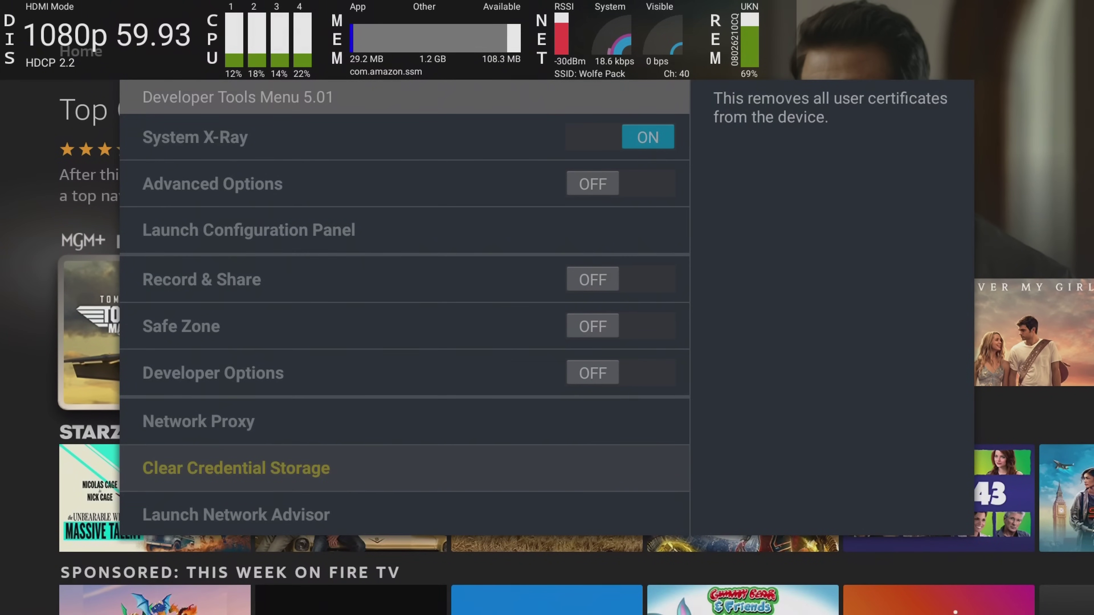
{"action": "key", "text": "Up"}
{"action": "key", "text": "Up"}
{"action": "key", "text": "Up"}
{"action": "key", "text": "Up"}
{"action": "key", "text": "Up"}
{"action": "key", "text": "Up"}
{"action": "key", "text": "Up"}
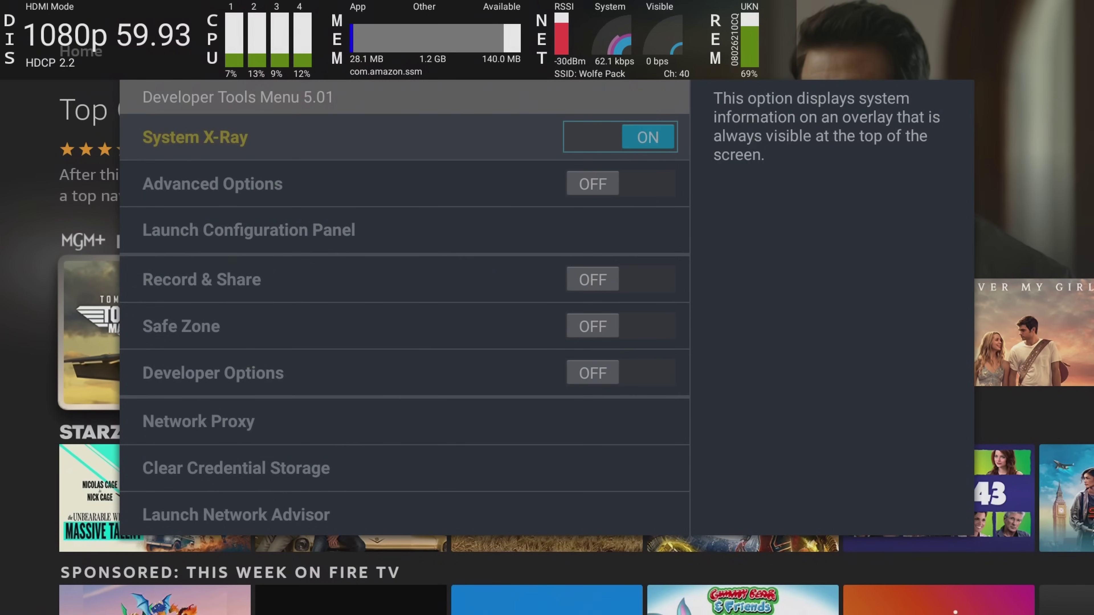
{"action": "key", "text": "Escape"}
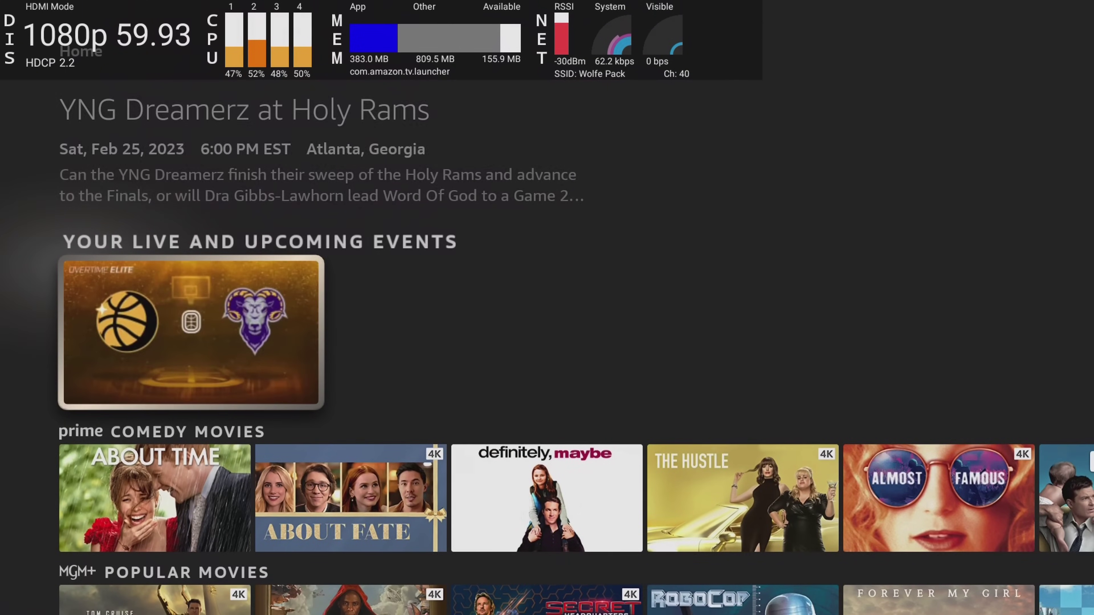
Step: Open Aptoide TV from the recently used apps to view its resource usage in the overlay, and return to the home screen
{"action": "key", "text": "Up"}
{"action": "key", "text": "Up"}
{"action": "key", "text": "Up"}
{"action": "key", "text": "Up"}
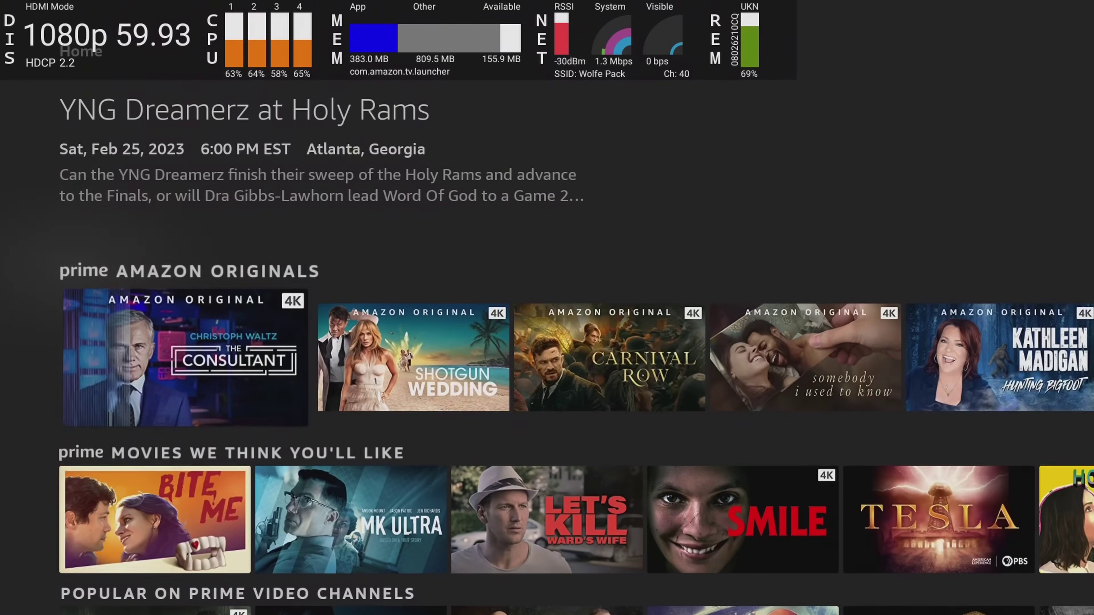
{"action": "key", "text": "Up"}
{"action": "key", "text": "Up"}
{"action": "key", "text": "Up"}
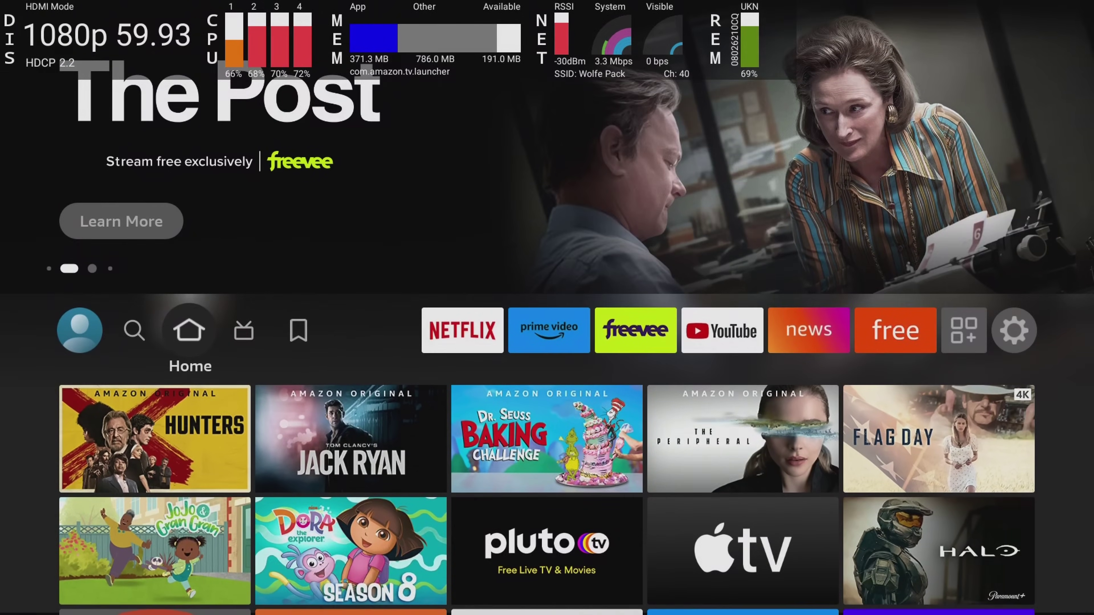
{"action": "key", "text": "Down"}
{"action": "key", "text": "Down"}
{"action": "key", "text": "Down"}
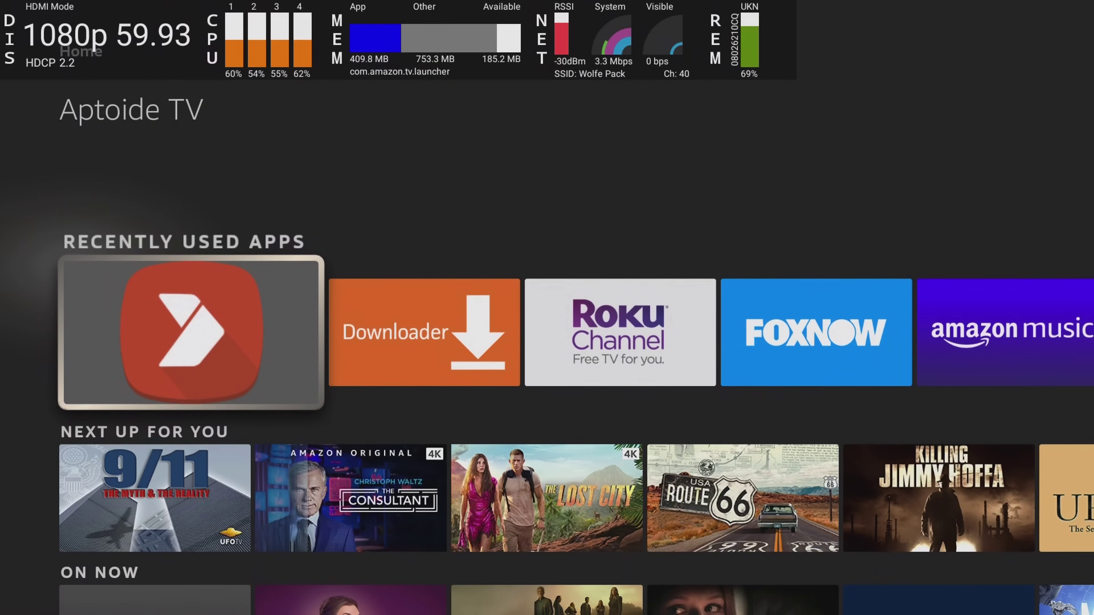
{"action": "key", "text": "Return"}
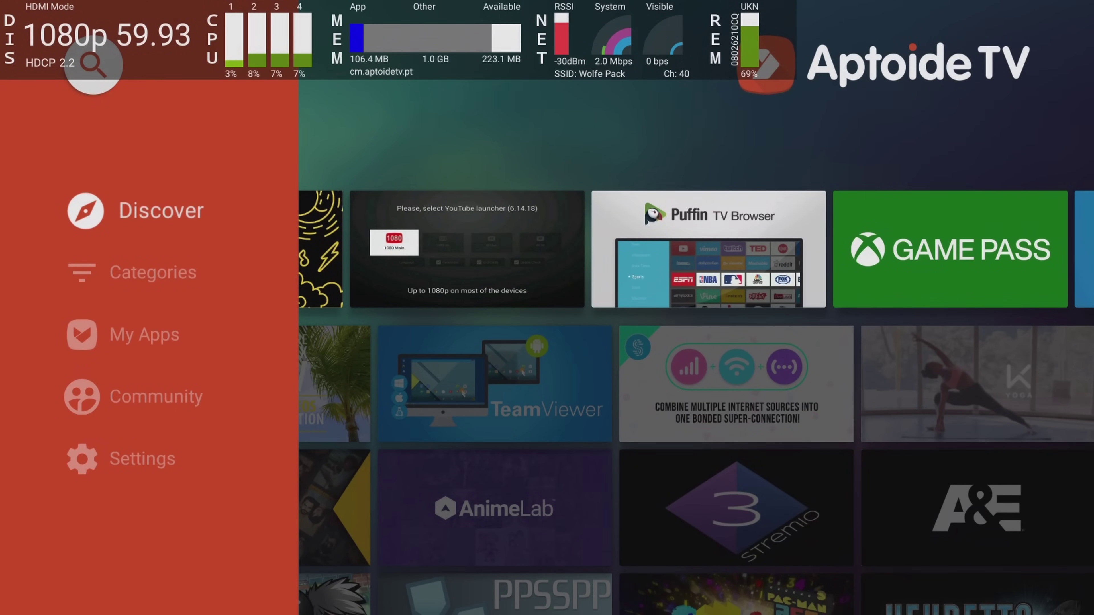
{"action": "key", "text": "Home"}
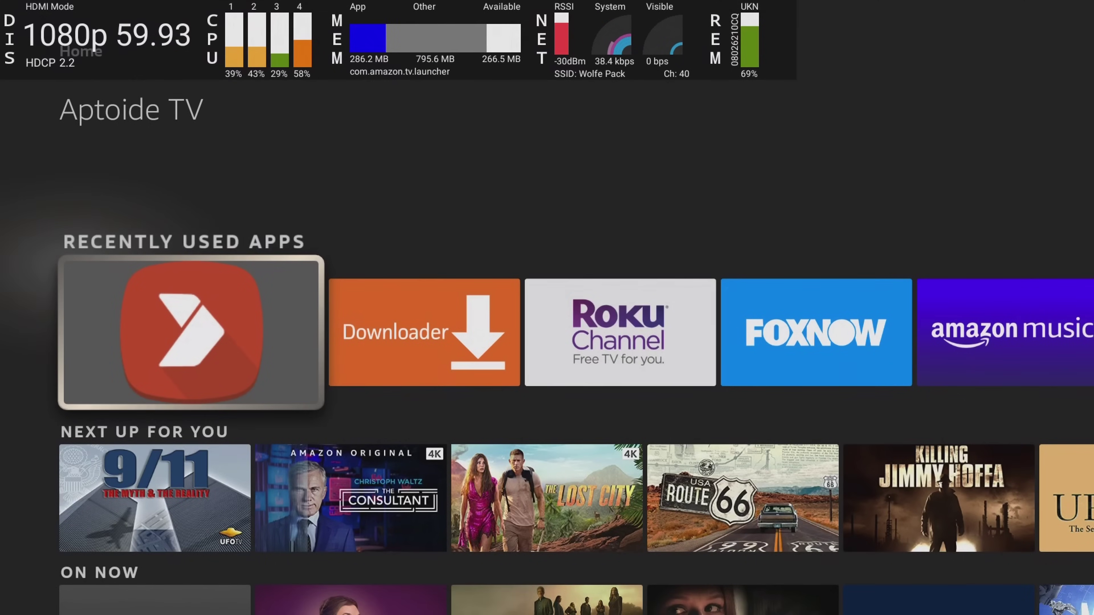
Step: Open the Roku Channel from the recently used apps with the System X-Ray overlay on
{"action": "key", "text": "Right"}
{"action": "key", "text": "Right"}
{"action": "key", "text": "Return"}
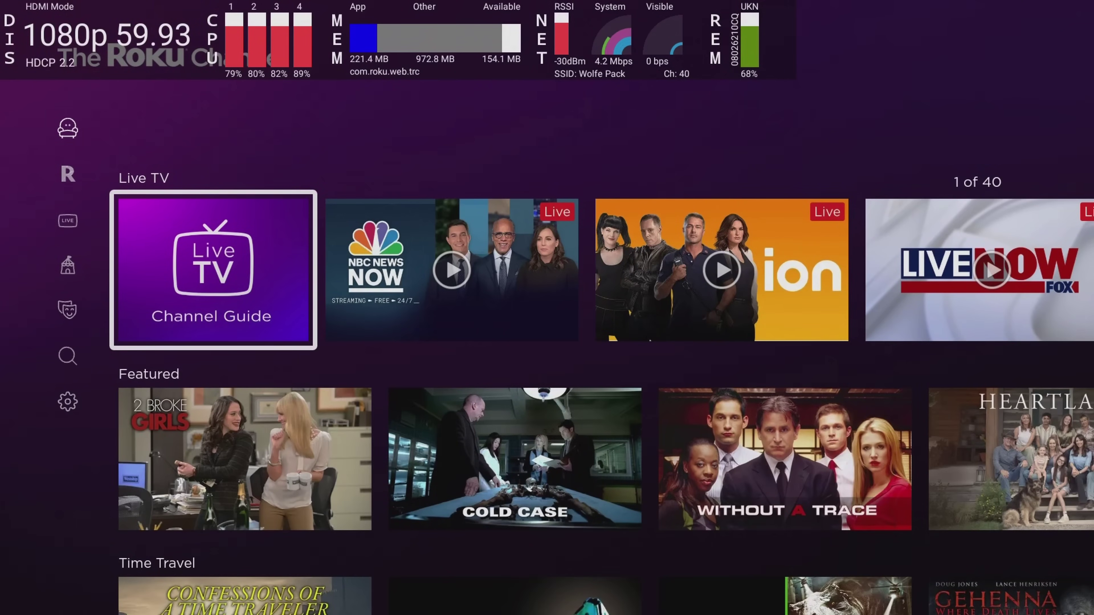
Step: Play the NBC News NOW live channel to check streaming performance, and return to the home screen
{"action": "key", "text": "Right"}
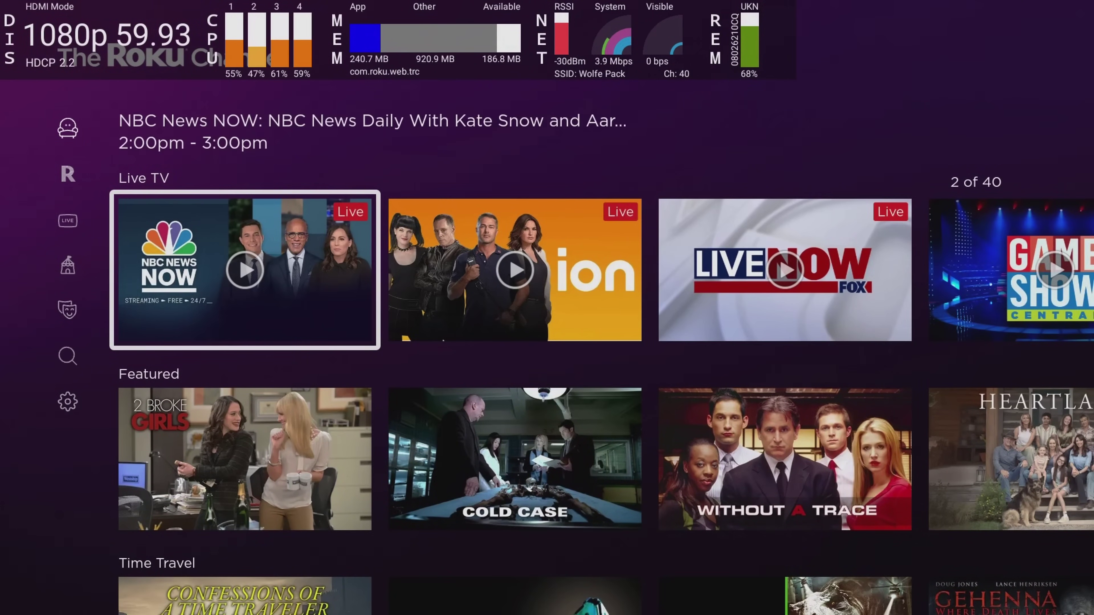
{"action": "key", "text": "Return"}
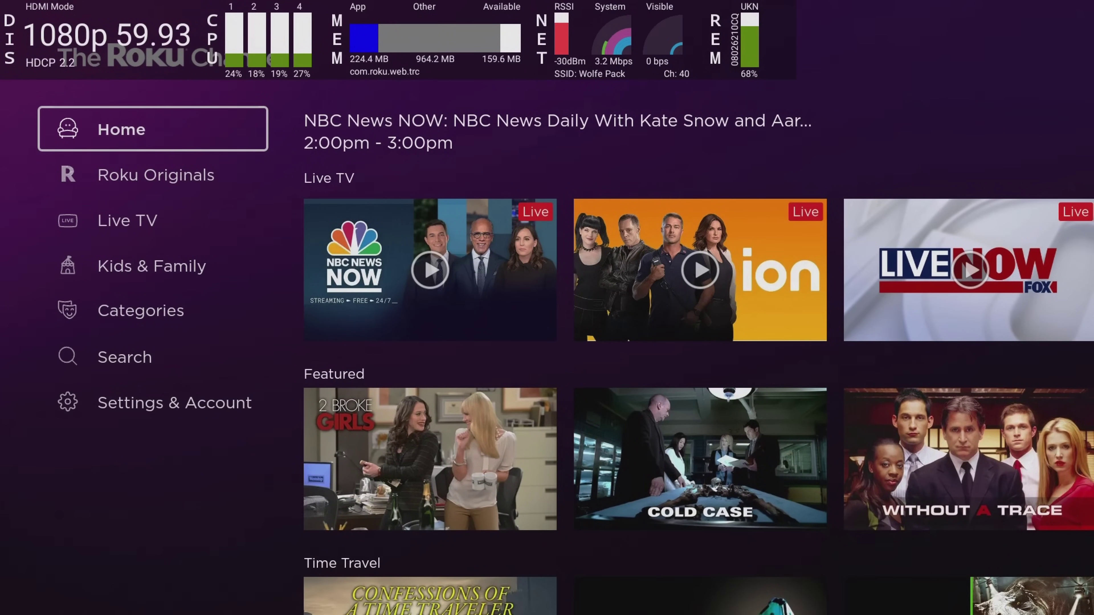
{"action": "key", "text": "Home"}
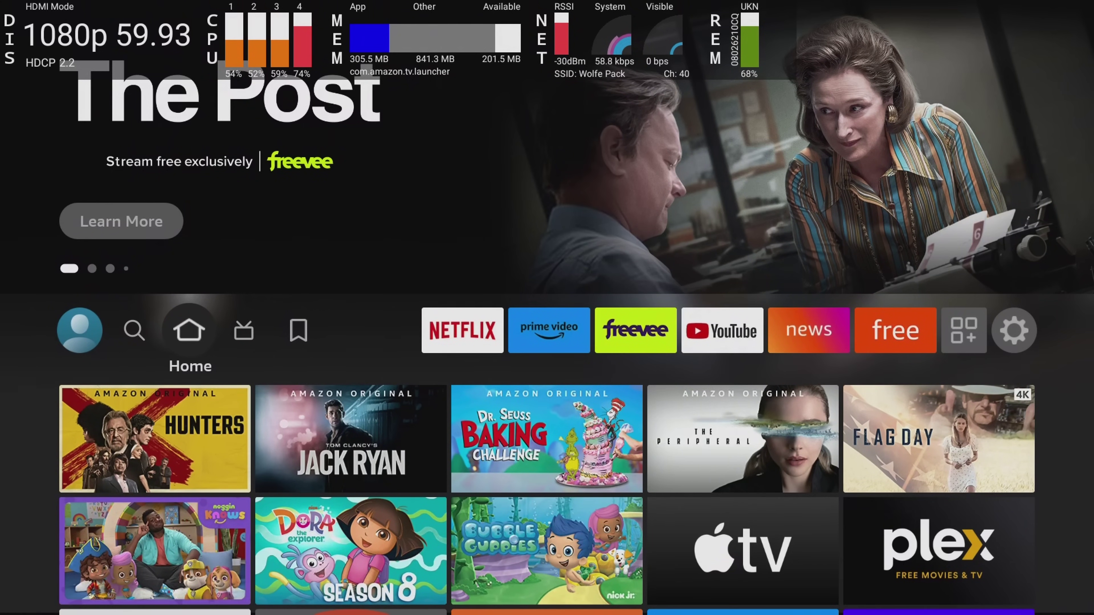
Step: Reopen the Developer Tools Menu, turn off System X-Ray, and close the menu
{"action": "key", "text": "Down"}
{"action": "key", "text": "Down"}
{"action": "key", "text": "Down"}
{"action": "key", "text": "Down"}
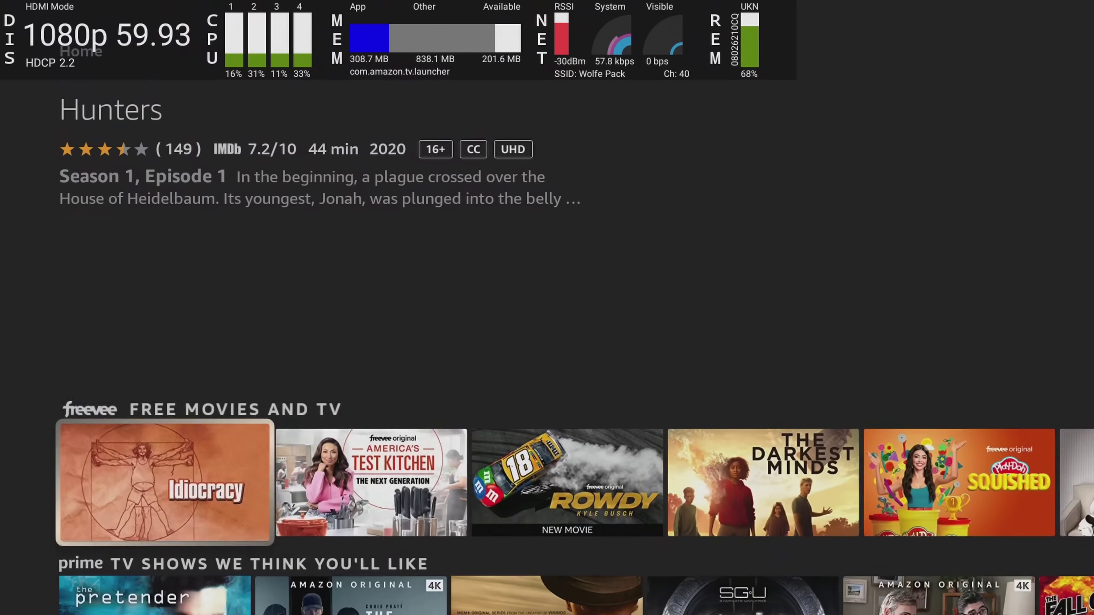
{"action": "key", "text": "Menu"}
{"action": "key", "text": "Return"}
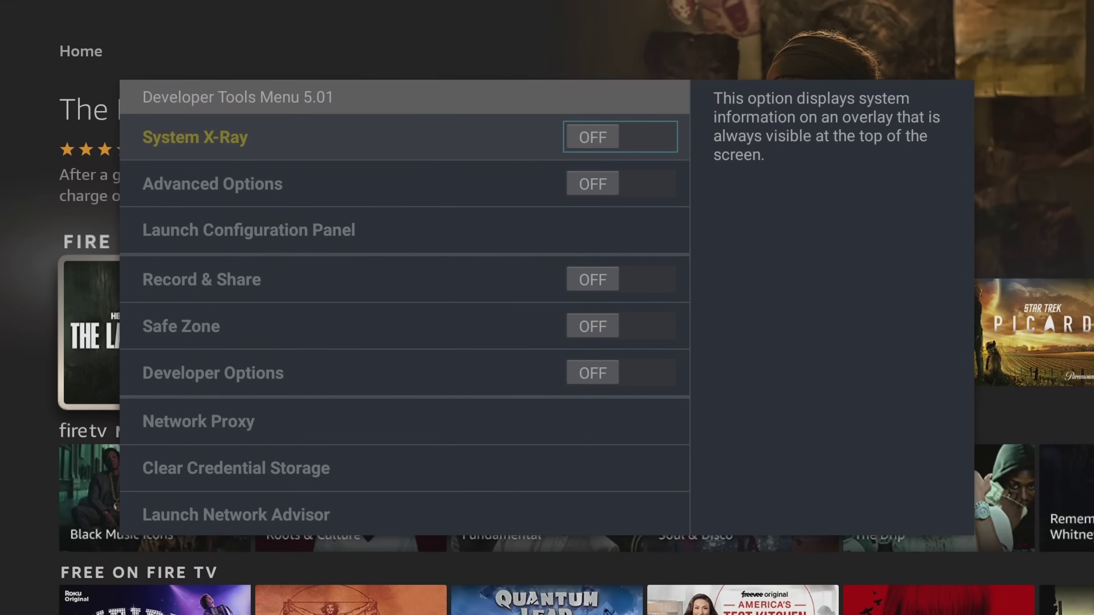
{"action": "key", "text": "Escape"}
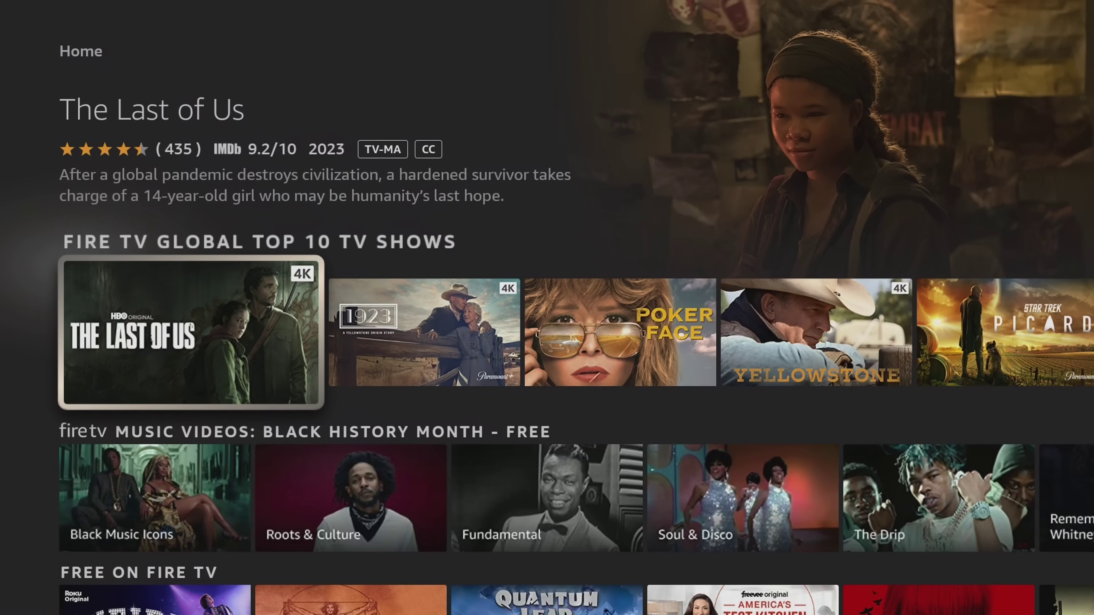
Step: Go back up through the content rows toward the top of the home screen
{"action": "key", "text": "Up"}
{"action": "key", "text": "Up"}
{"action": "key", "text": "Up"}
{"action": "key", "text": "Up"}
{"action": "key", "text": "Up"}
{"action": "key", "text": "Up"}
{"action": "key", "text": "Up"}
{"action": "key", "text": "Up"}
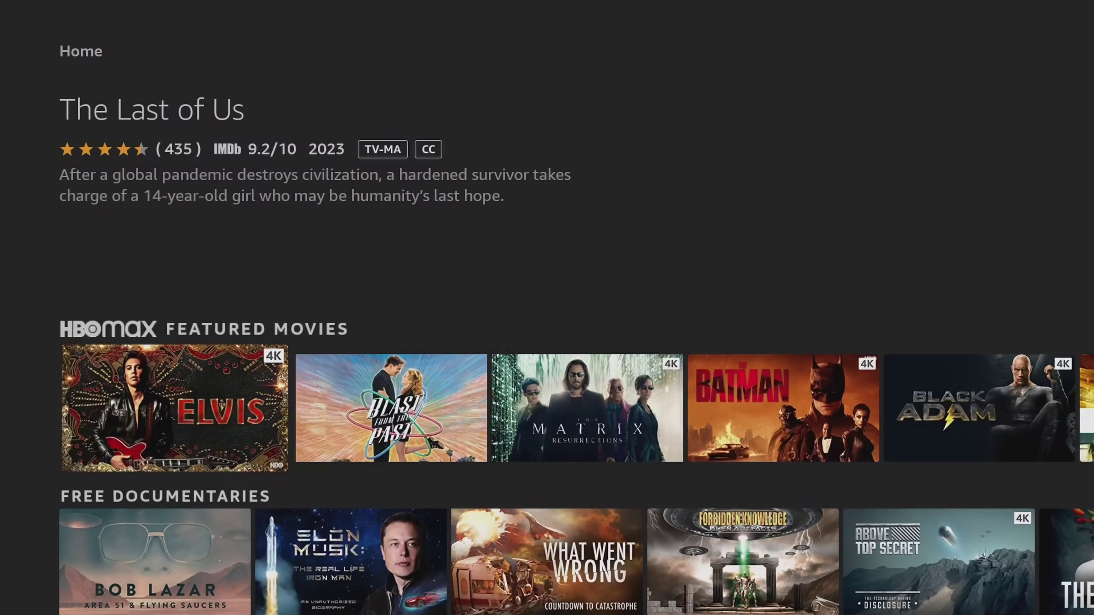